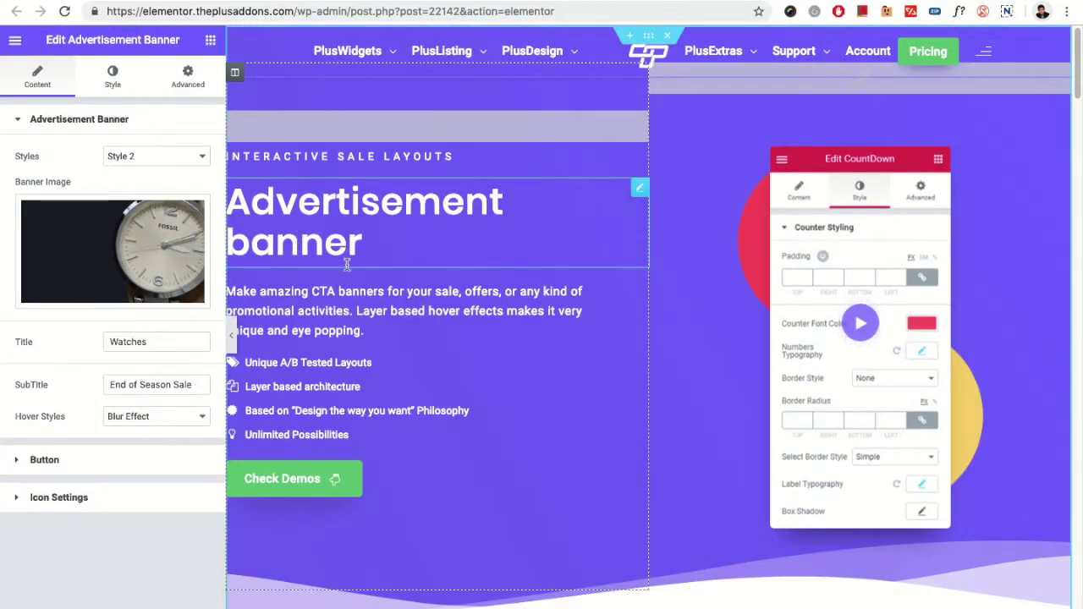
Step: Examine the available advertisement banner styles and look through the demo banners on the page, from Style 1 to Style 8
scroll(347, 265, down, 6)
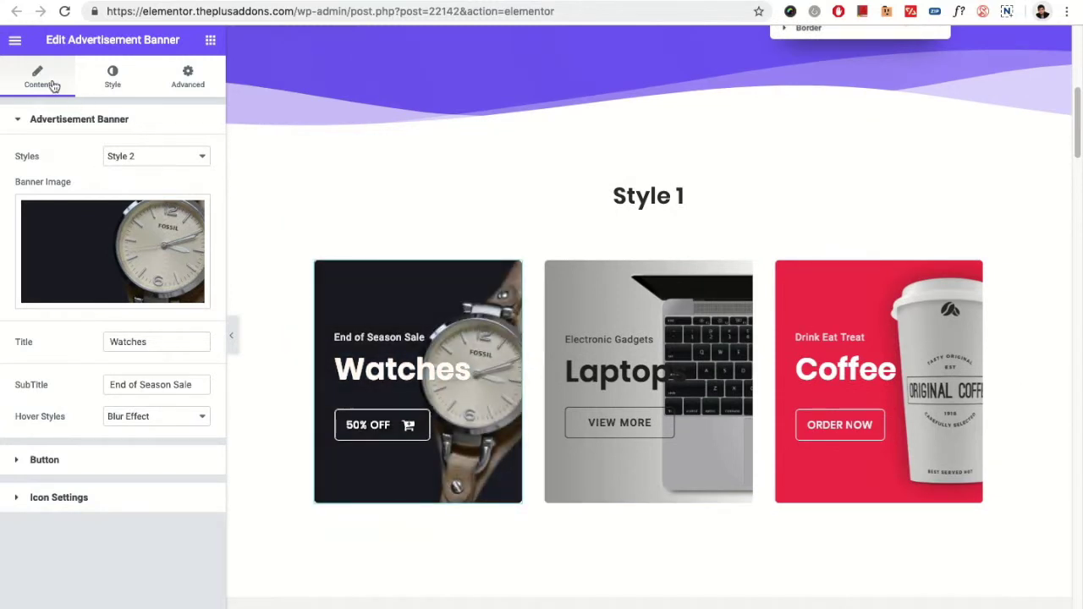
click(113, 161)
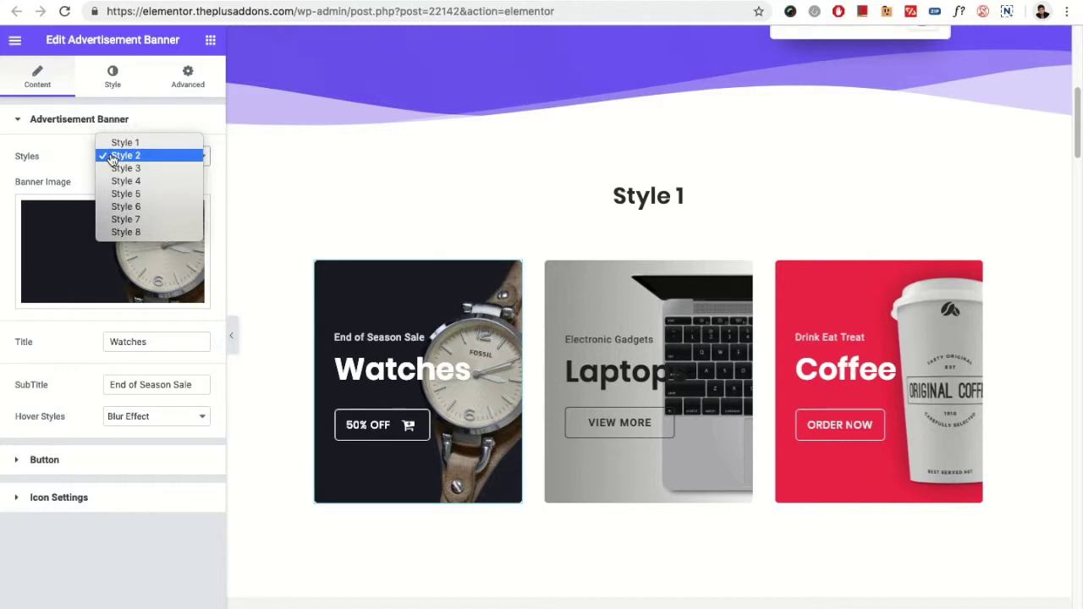
click(113, 156)
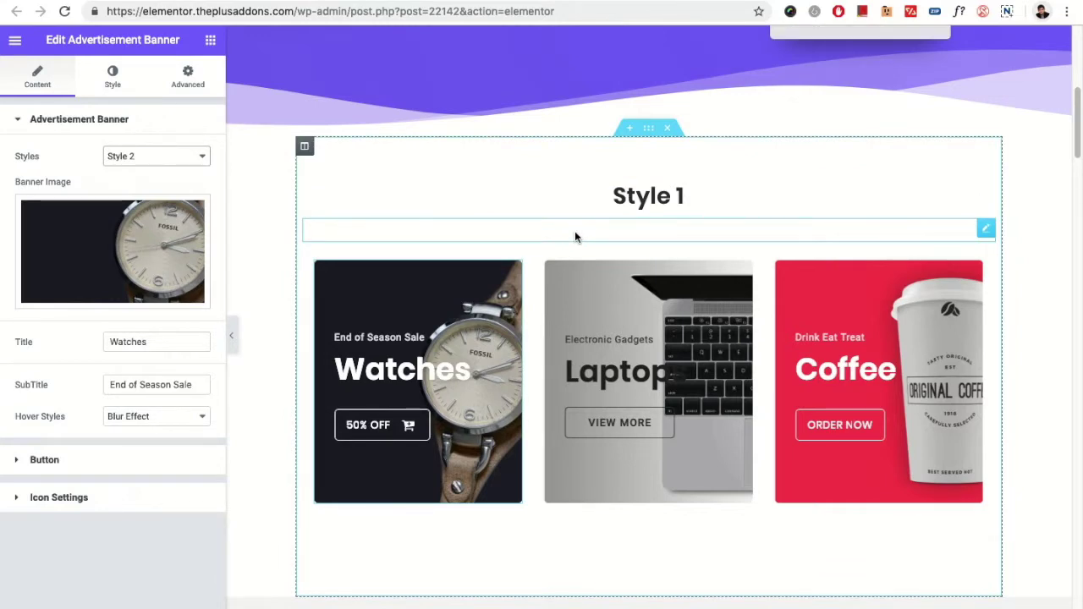
scroll(575, 231, down, 8)
scroll(574, 231, down, 5)
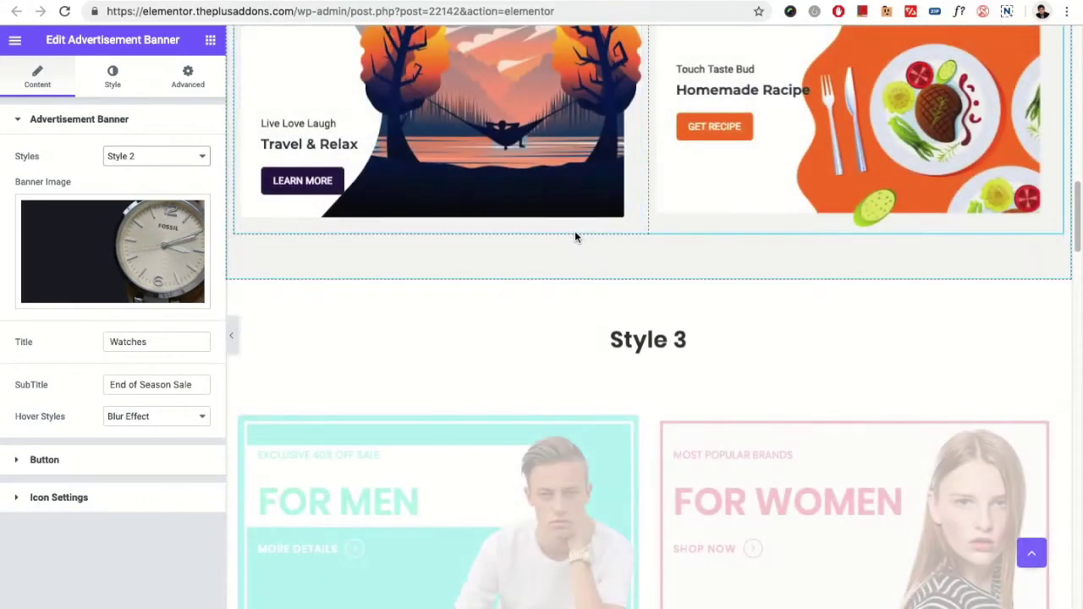
scroll(643, 298, down, 8)
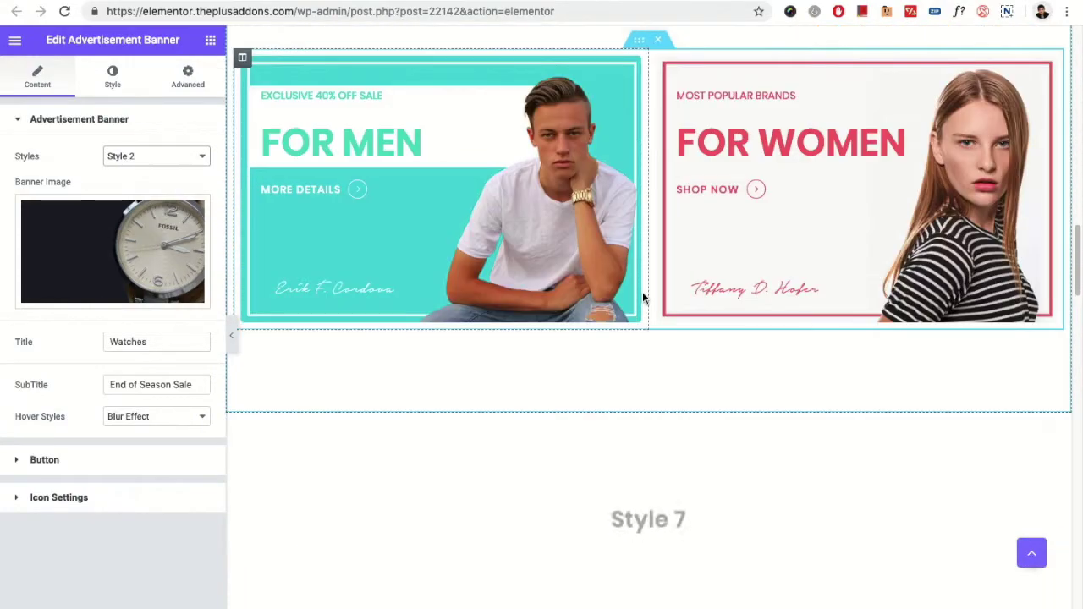
scroll(643, 292, down, 10)
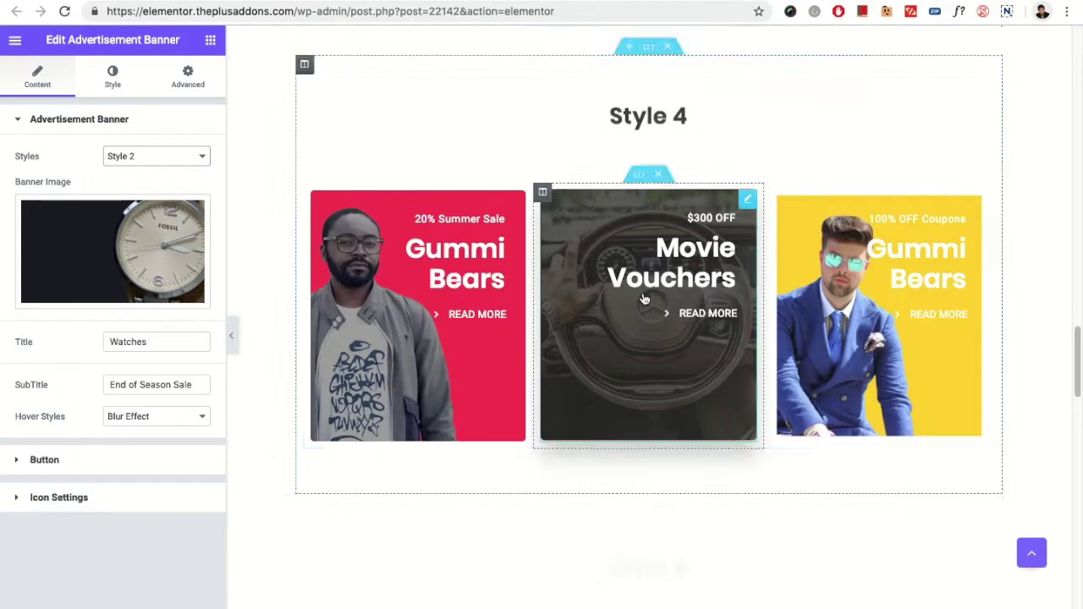
scroll(642, 292, down, 6)
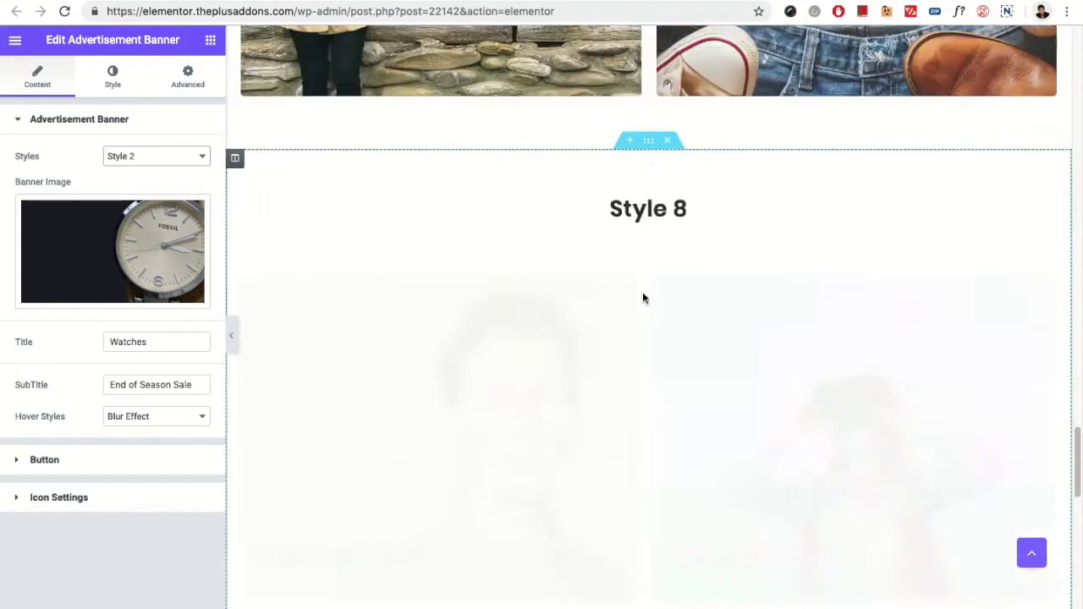
scroll(643, 292, up, 20)
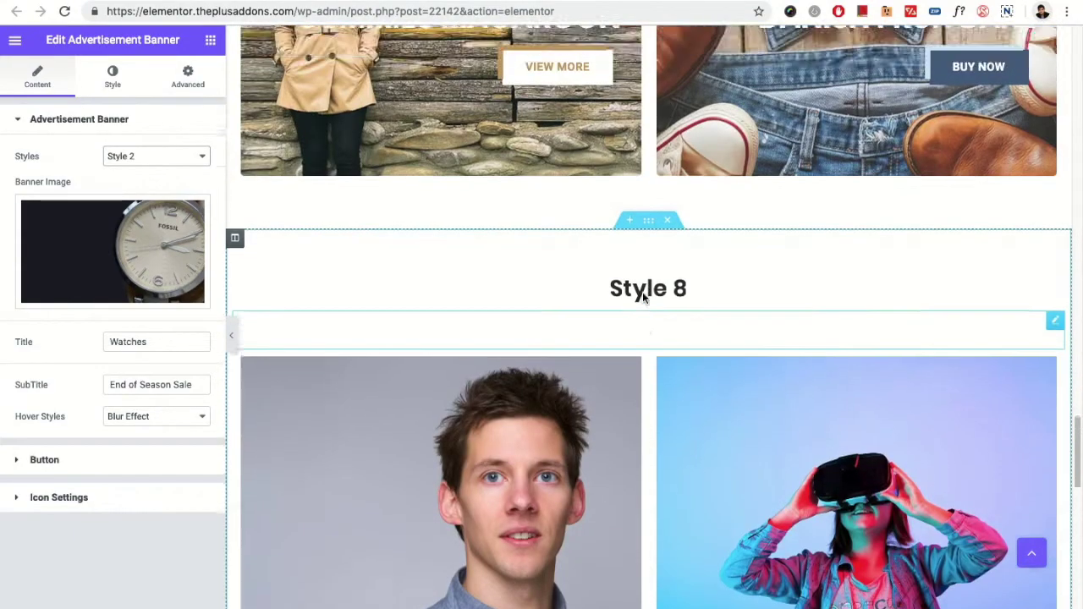
scroll(643, 291, down, 6)
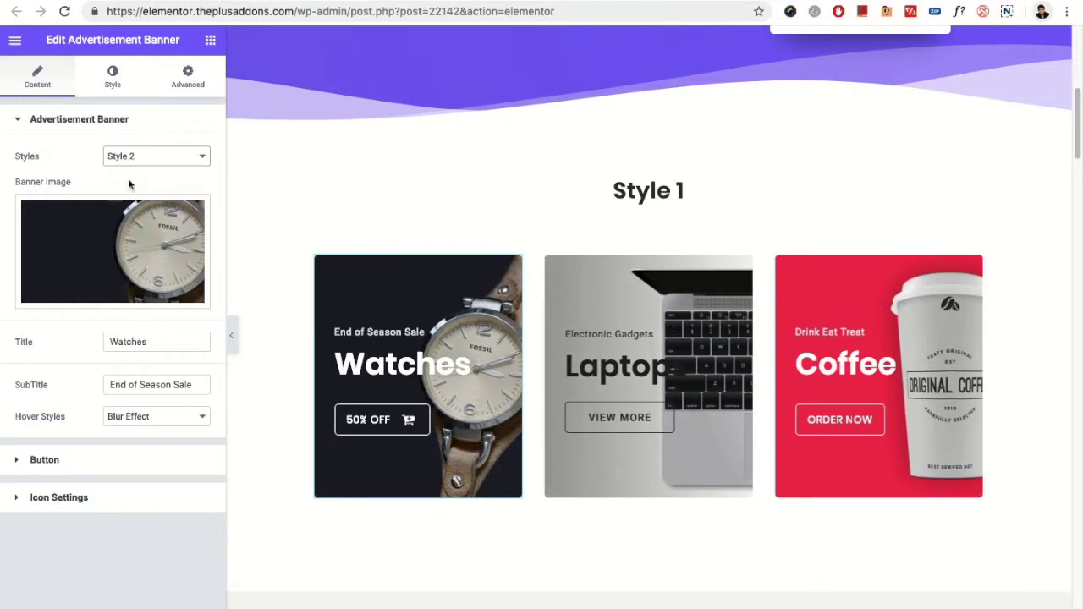
Step: Review the hover styles for the Watches banner and try the Vertical one
mouse_move(122, 254)
click(109, 418)
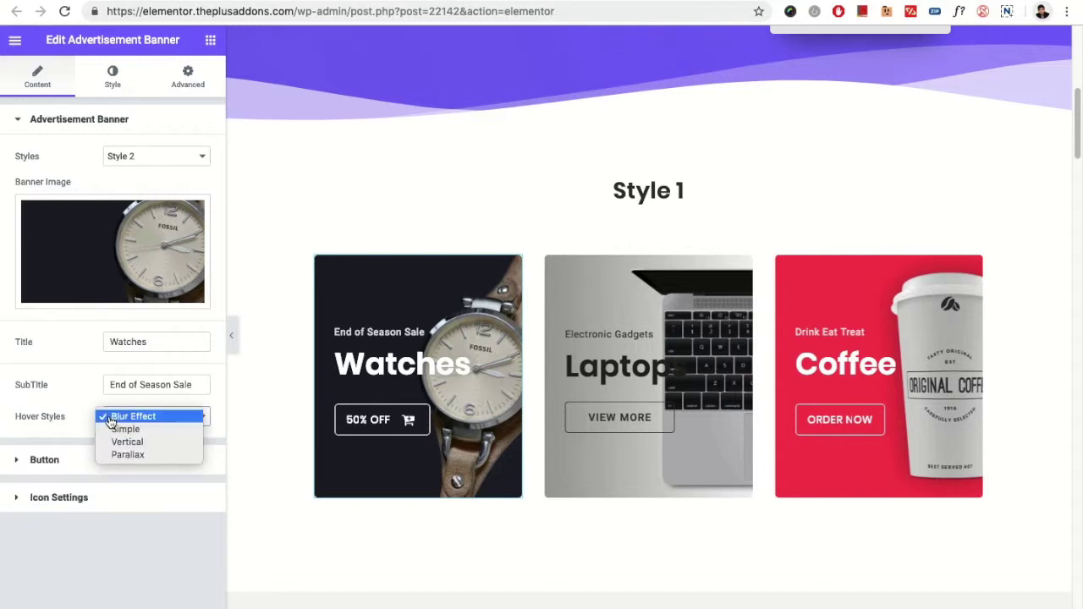
click(127, 416)
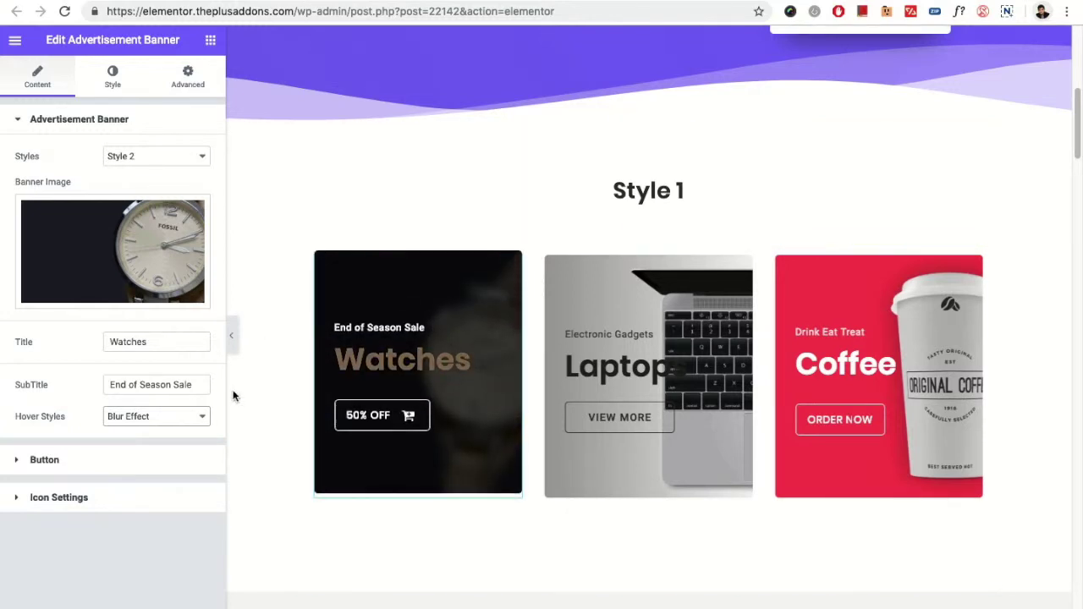
click(151, 417)
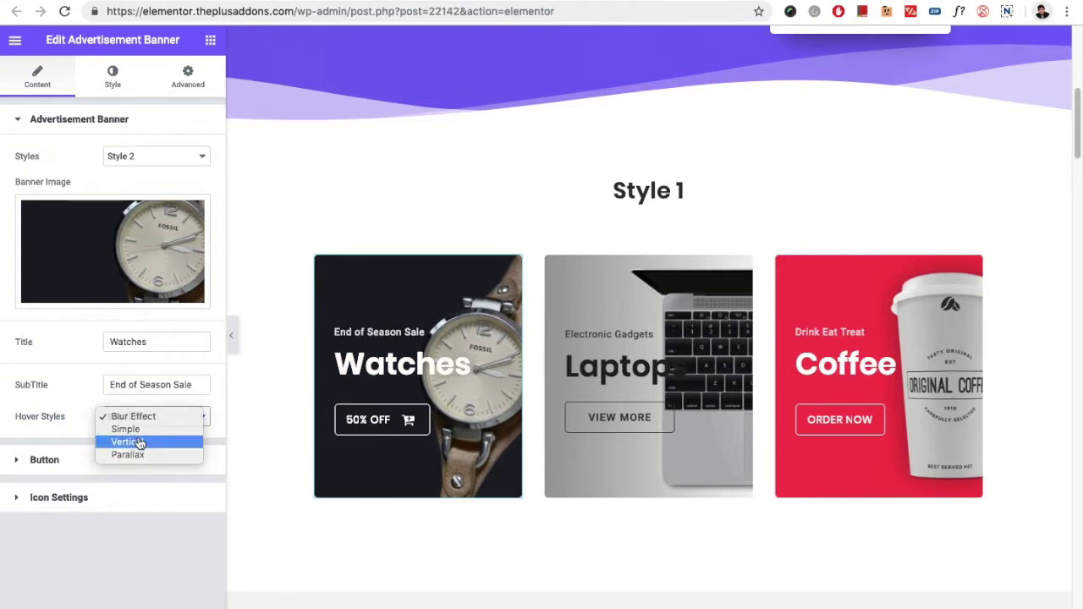
click(136, 442)
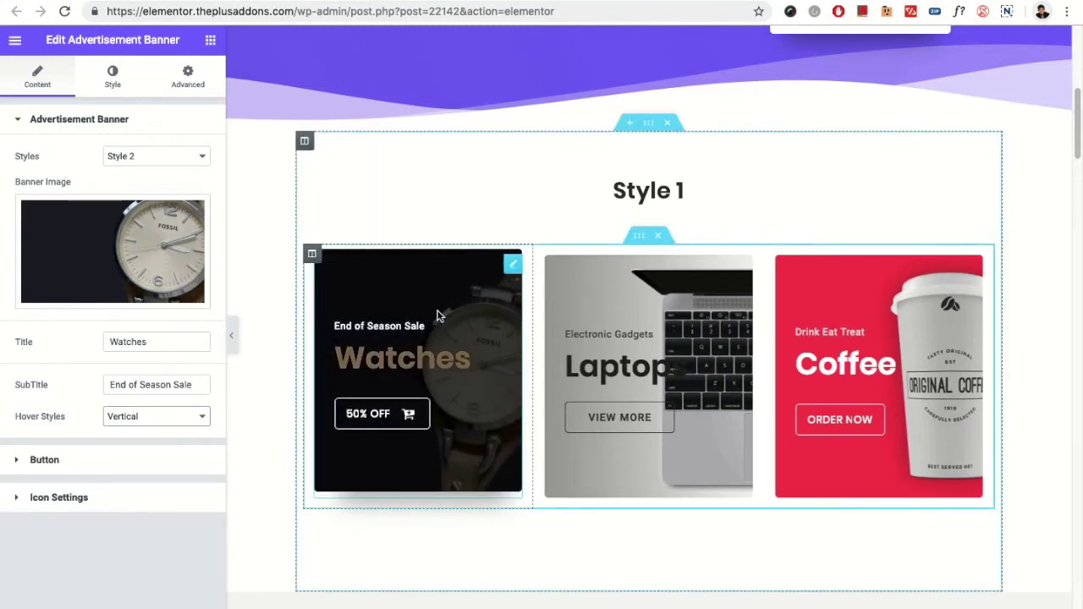
Step: Set the Watches banner's hover style to Parallax
click(156, 418)
click(151, 430)
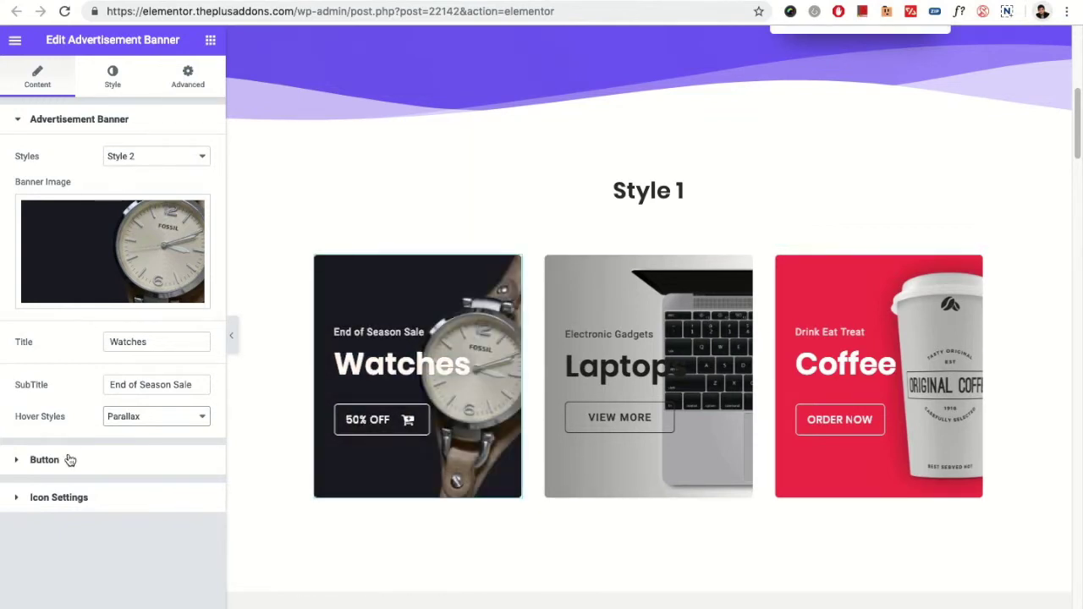
click(123, 425)
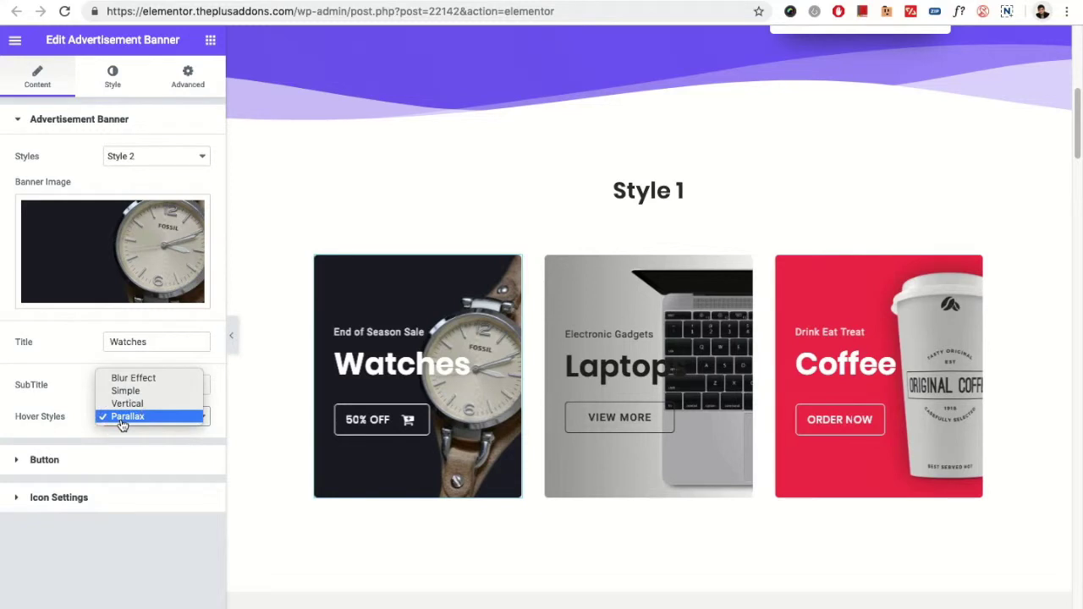
click(123, 420)
Step: Examine the Watches banner's button, link and icon options, along with its title and subtitle styling including the title's hover color
click(76, 459)
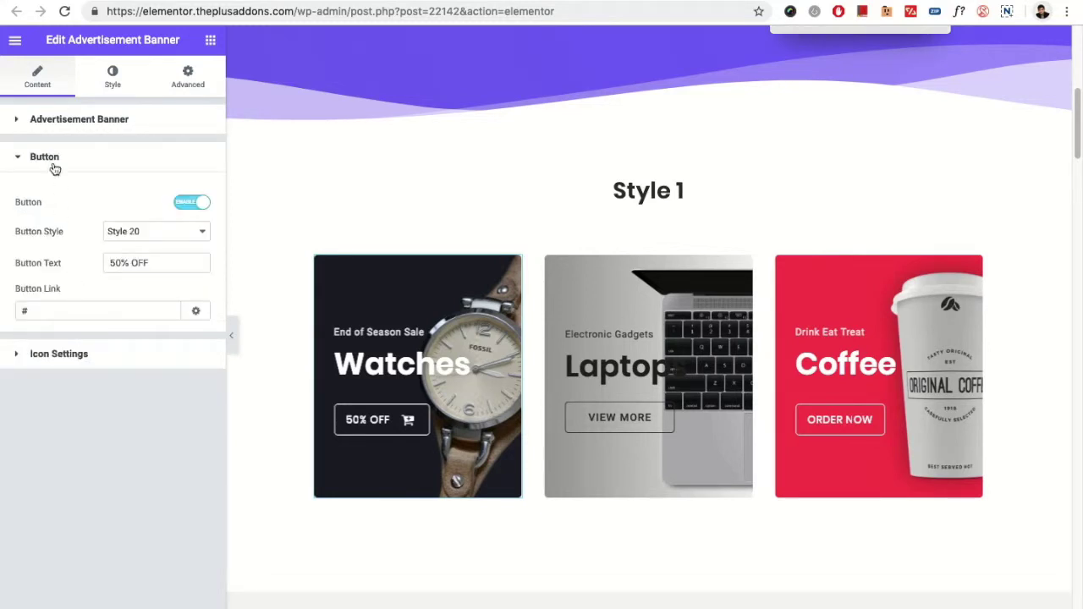
click(146, 232)
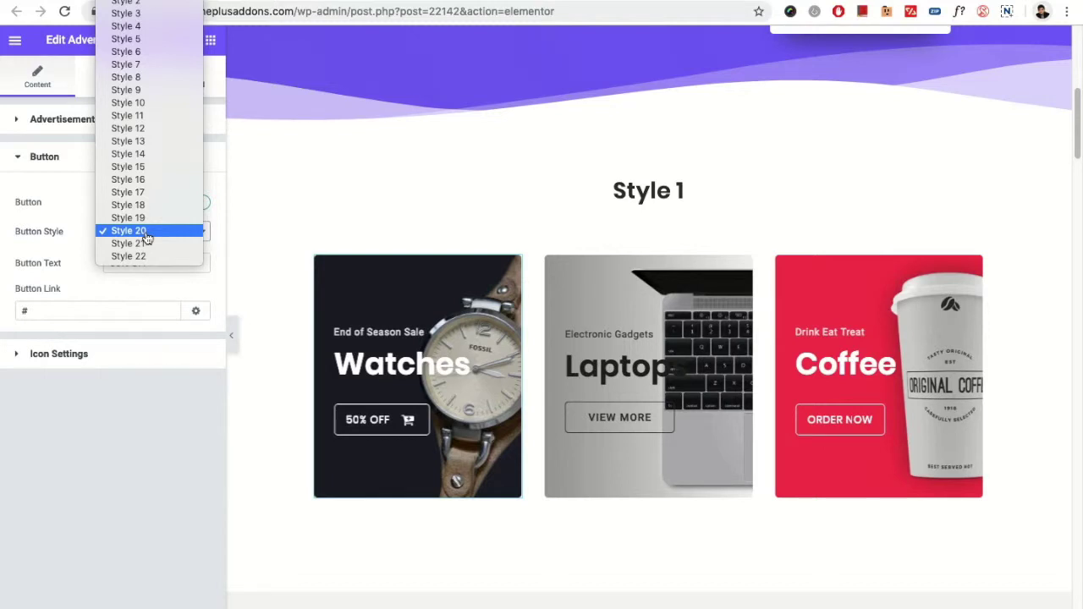
click(146, 232)
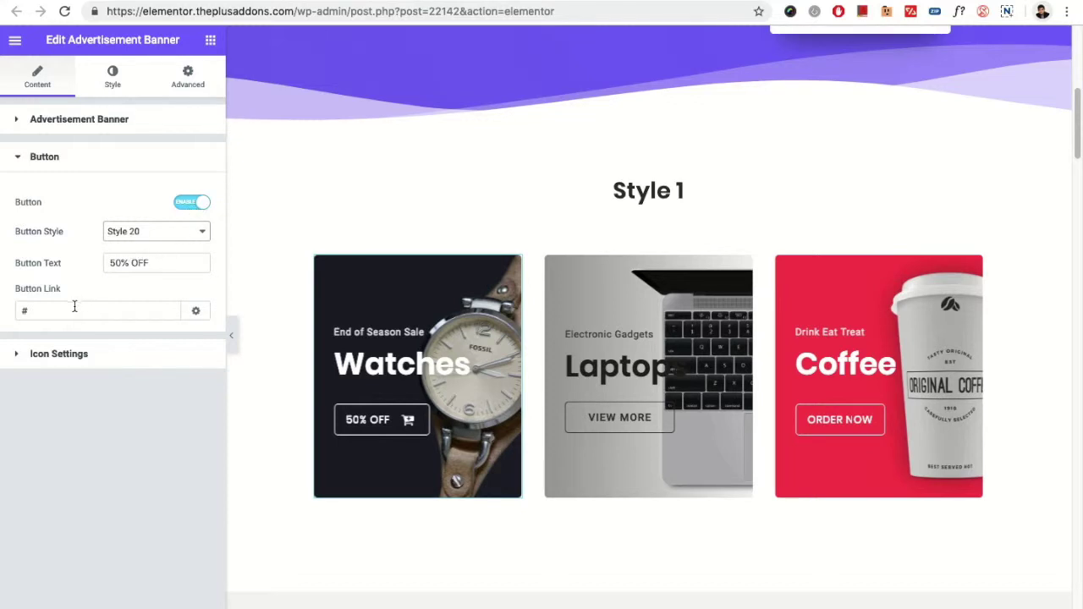
click(195, 312)
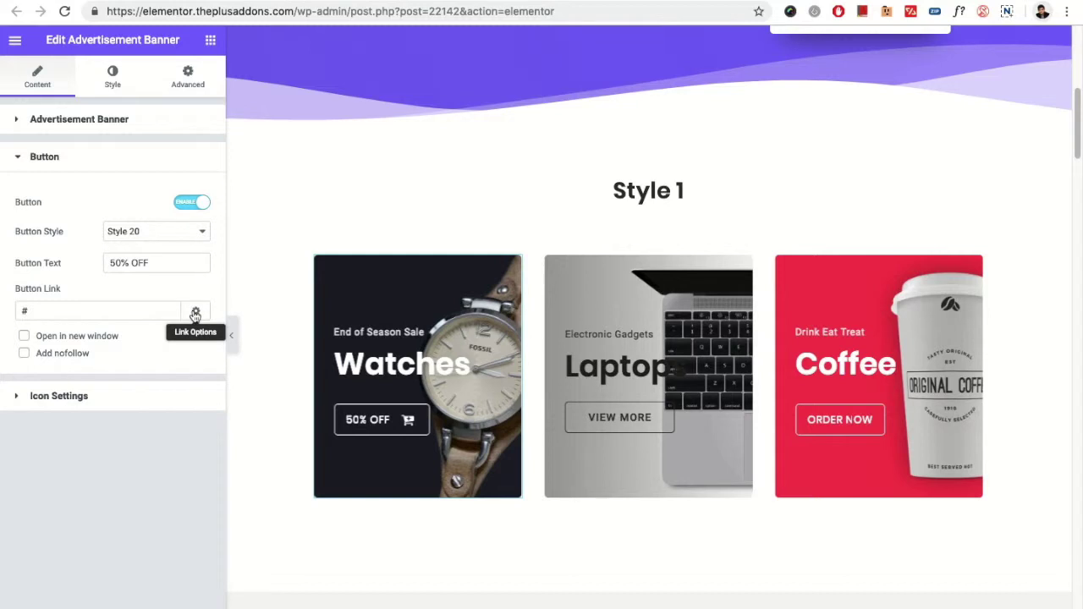
click(125, 396)
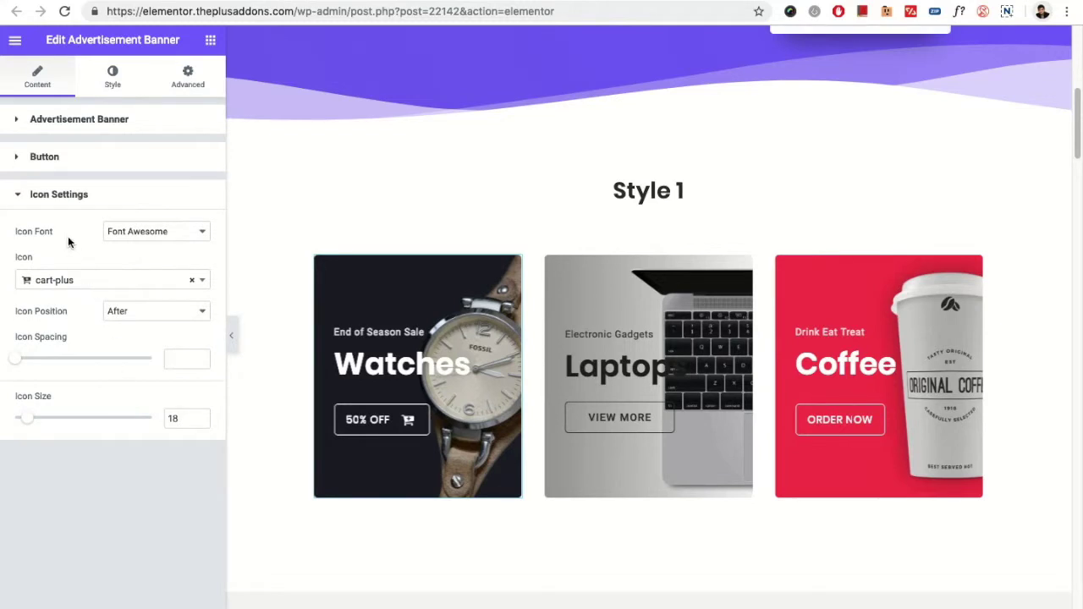
click(116, 235)
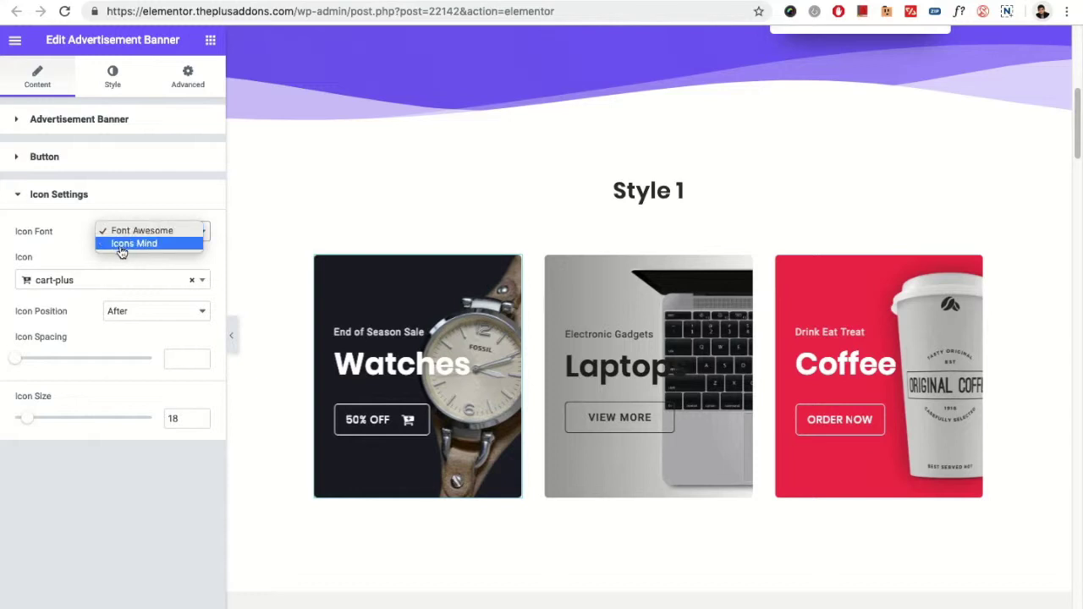
click(116, 230)
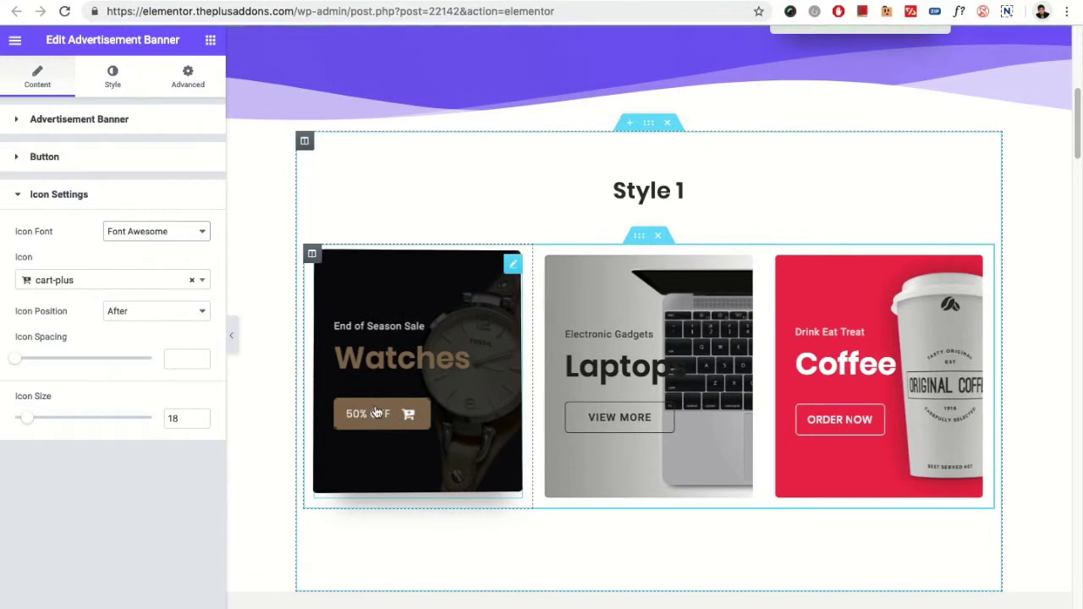
click(106, 85)
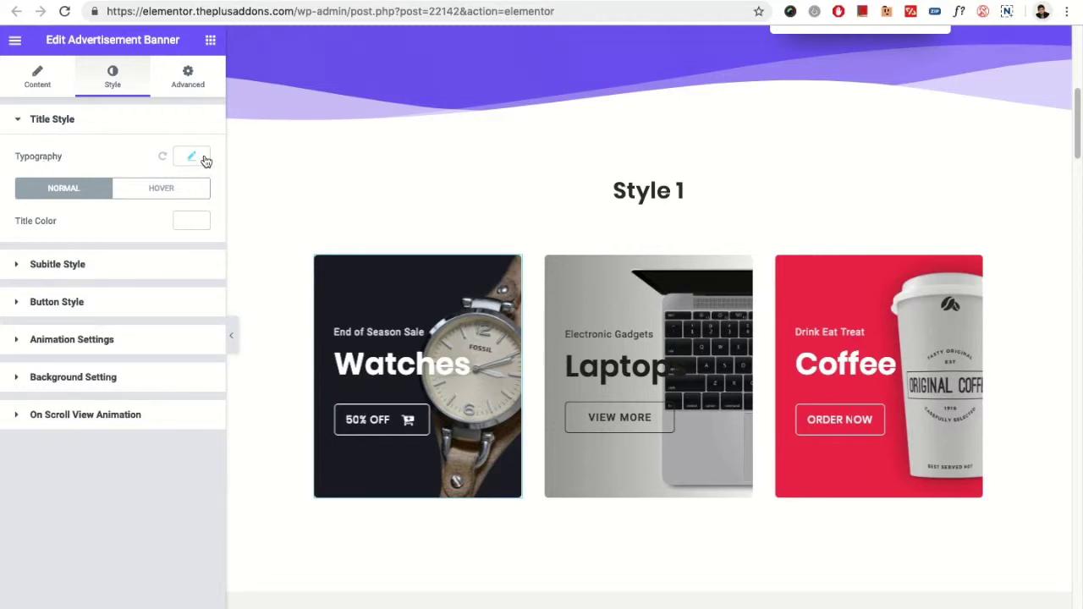
click(161, 188)
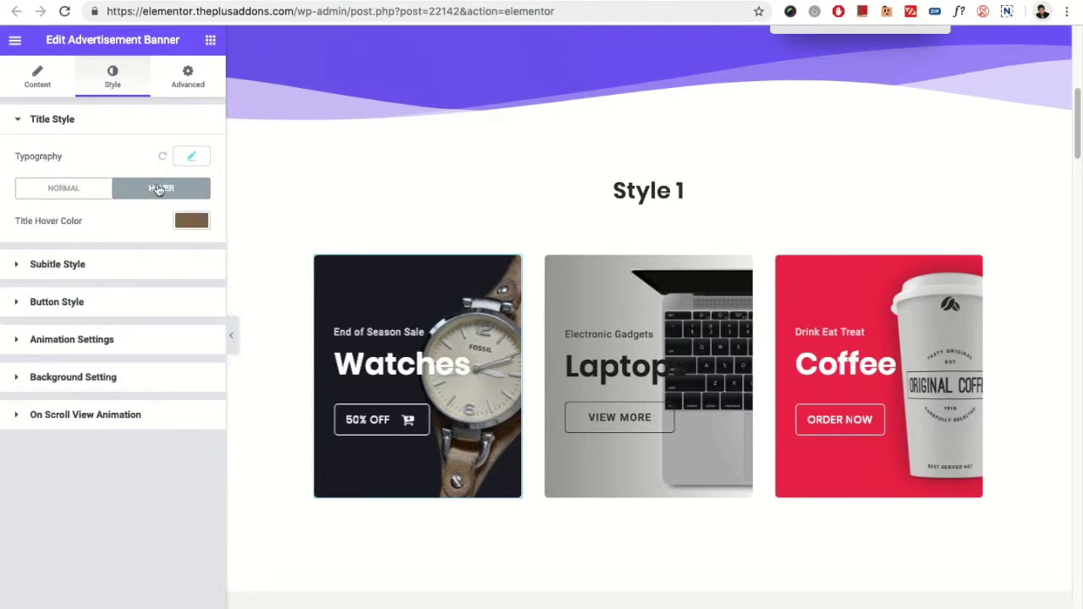
click(62, 271)
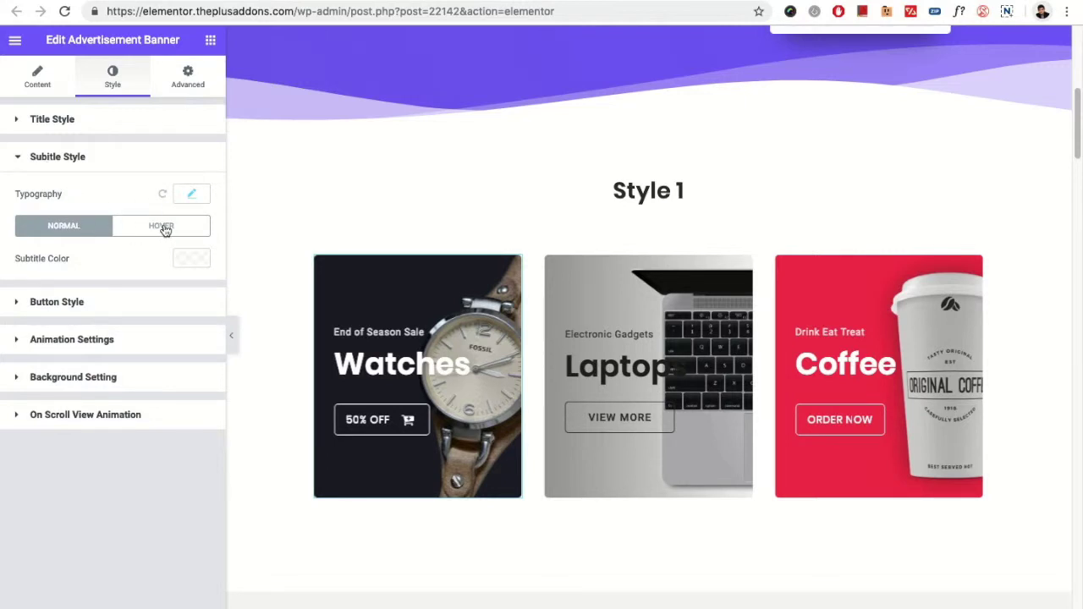
Step: Set the Watches banner's Button Above Space to 14 and review the button's padding, border and hover styling options
click(74, 306)
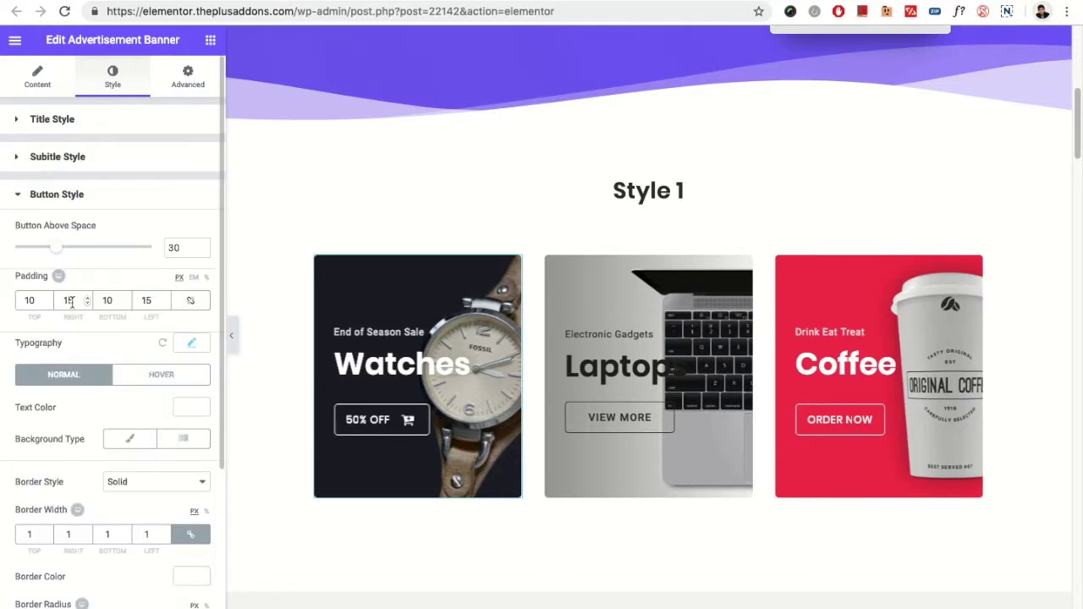
scroll(112, 290, down, 4)
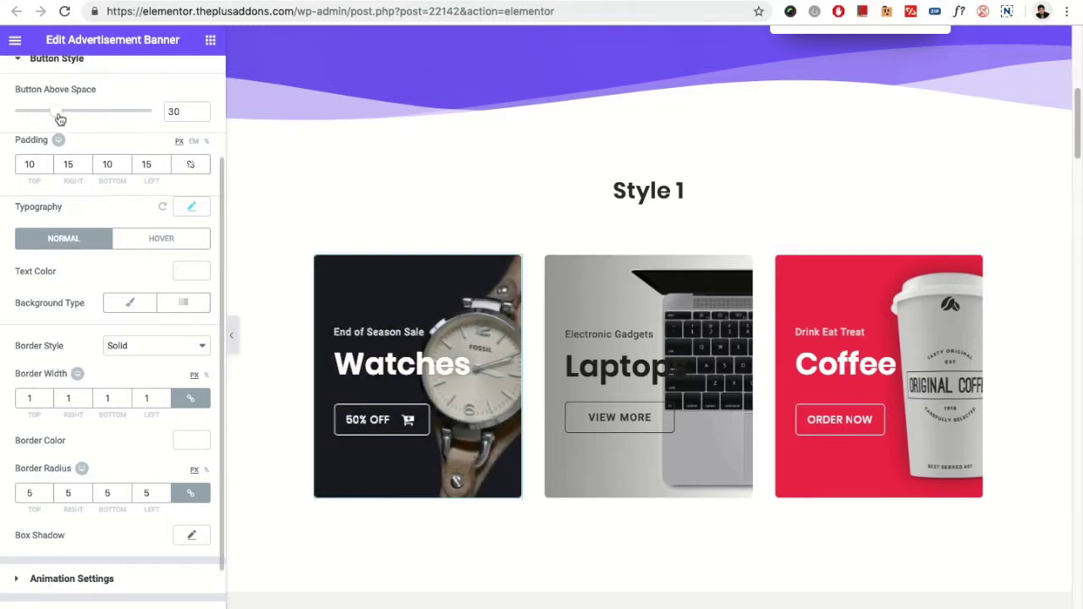
drag(60, 119, 39, 122)
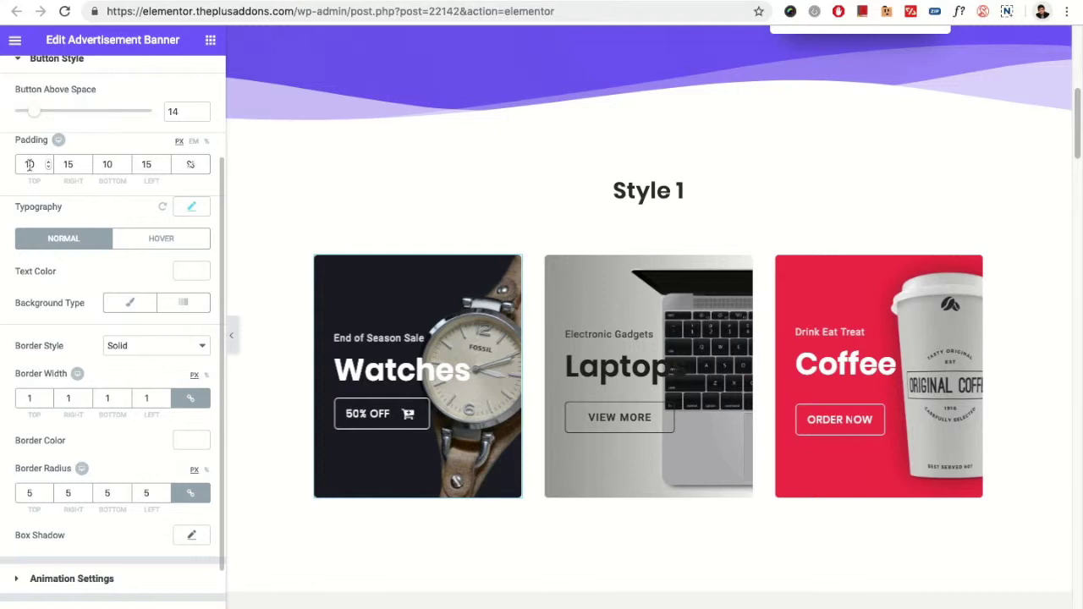
click(58, 140)
click(58, 140)
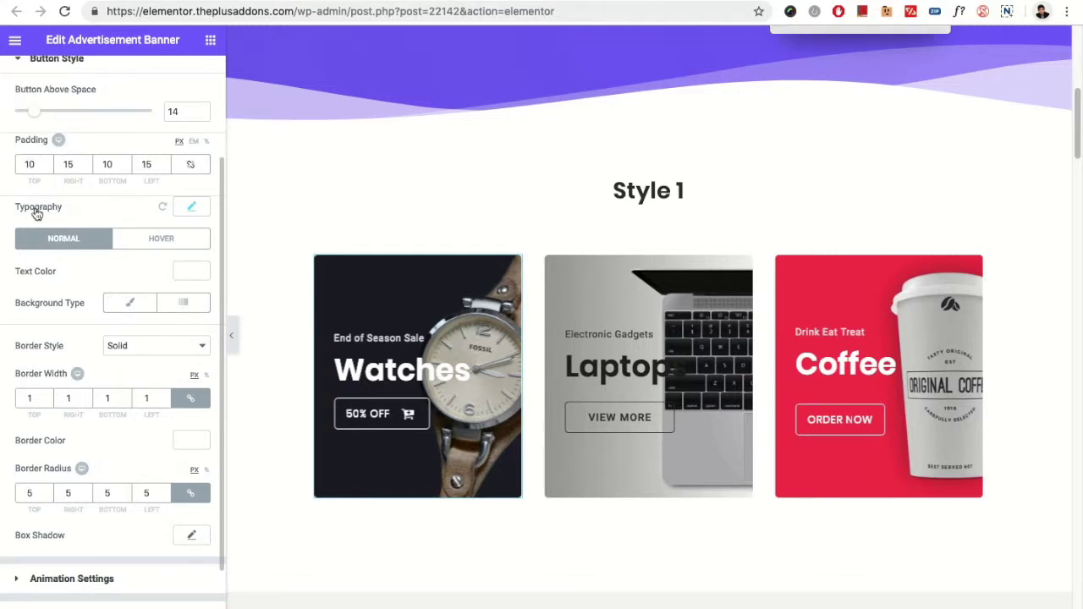
scroll(122, 264, down, 1)
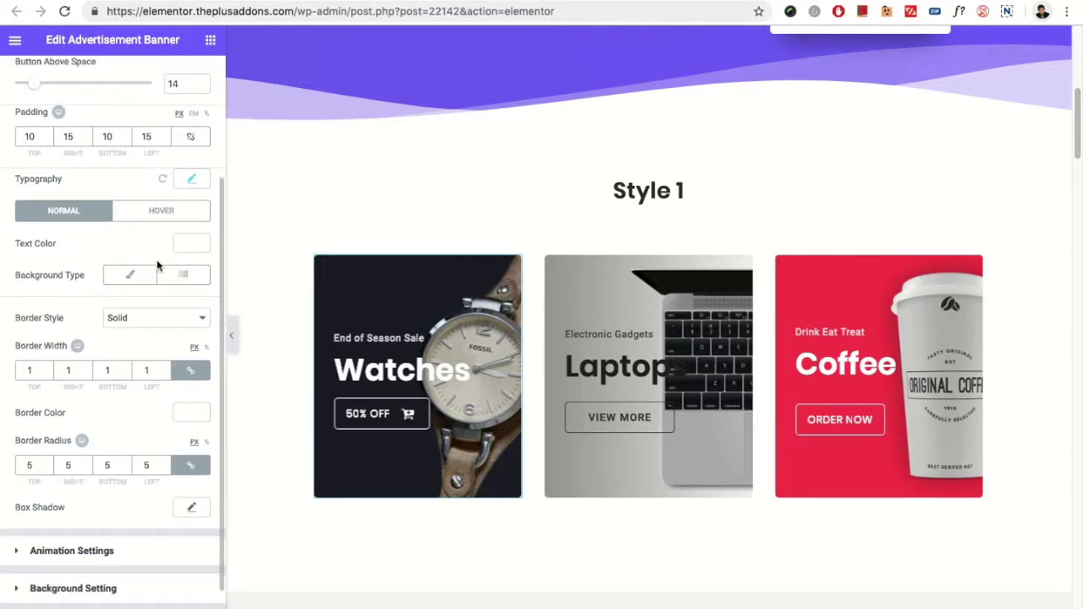
scroll(73, 242, down, 1)
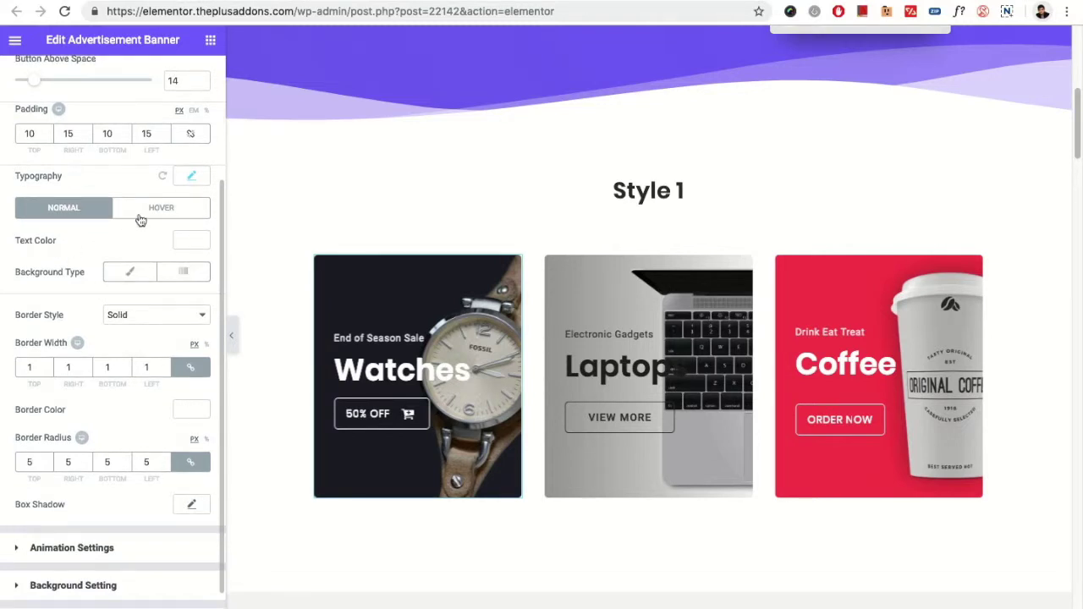
click(141, 219)
click(91, 216)
scroll(79, 297, down, 2)
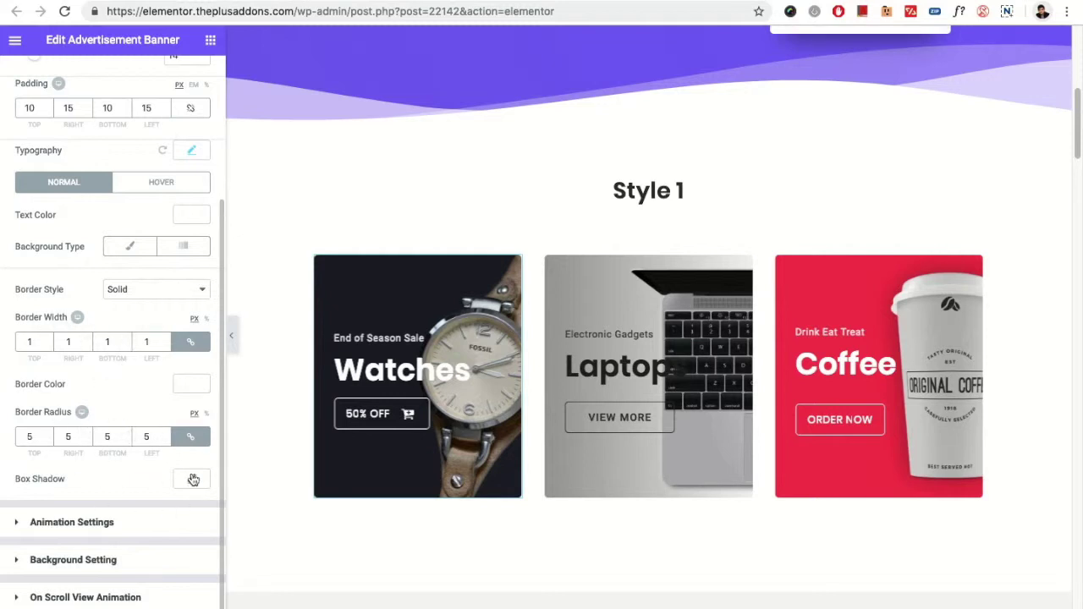
Step: Set the Content Hover Effects of the Watches banner to Push in its animation settings
click(76, 526)
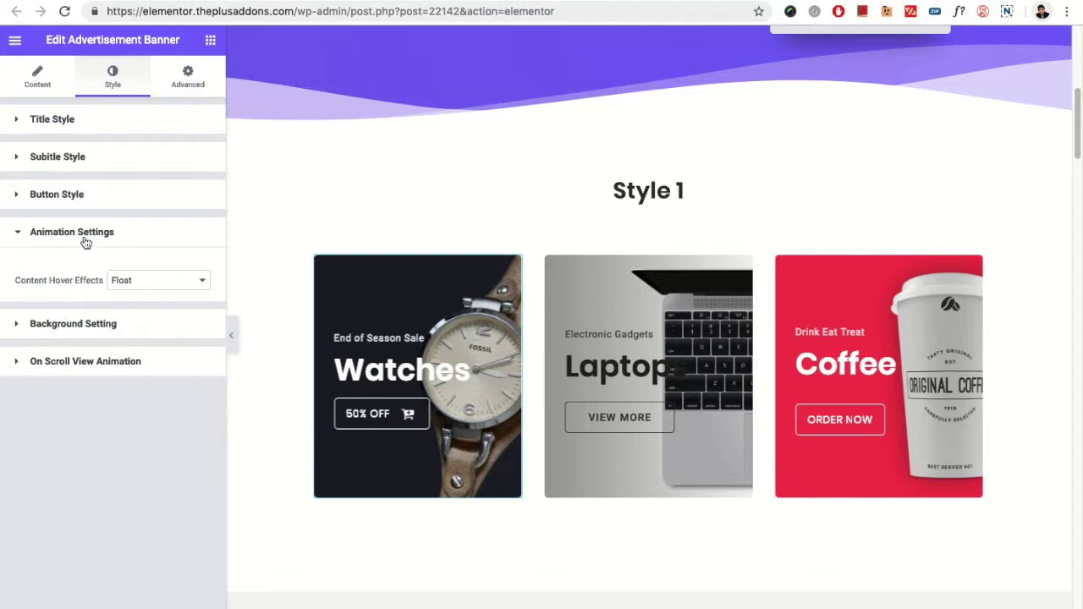
click(131, 284)
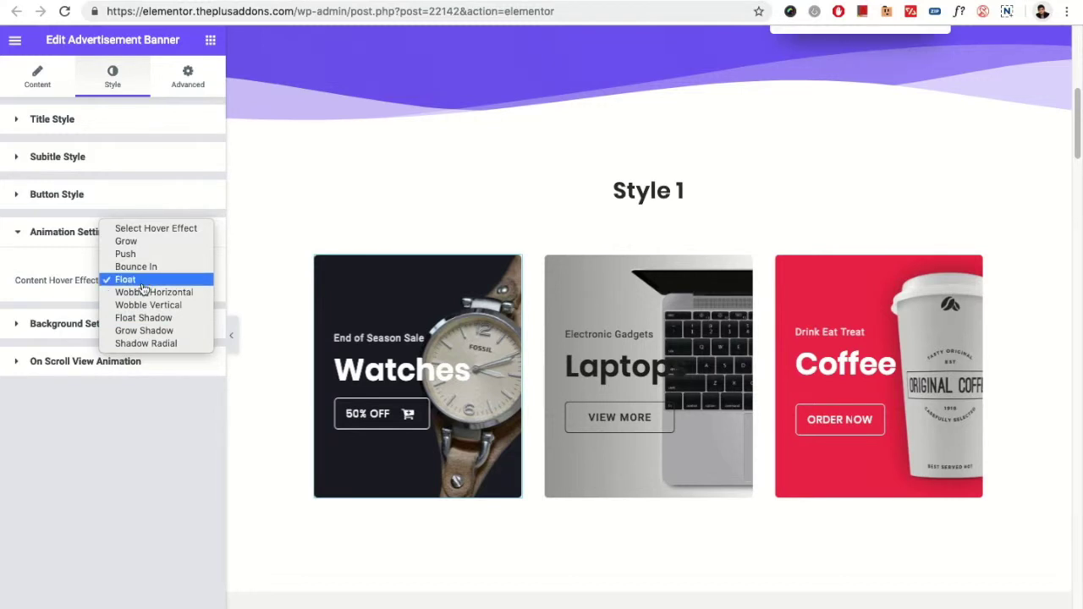
click(144, 255)
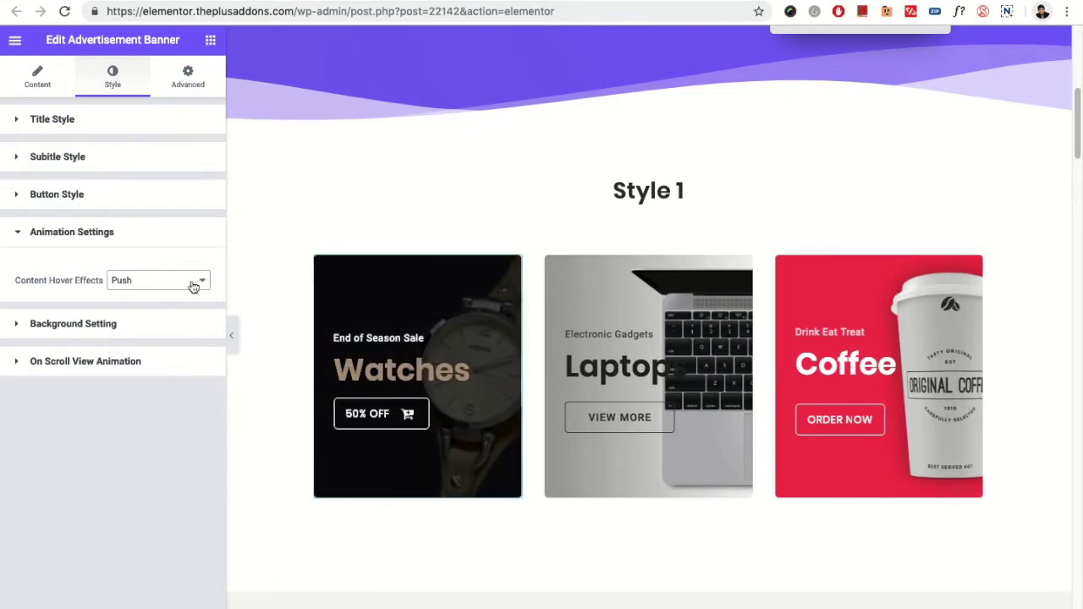
Step: Set the Content Hover Effects of the Watches banner to Float
click(161, 280)
click(158, 307)
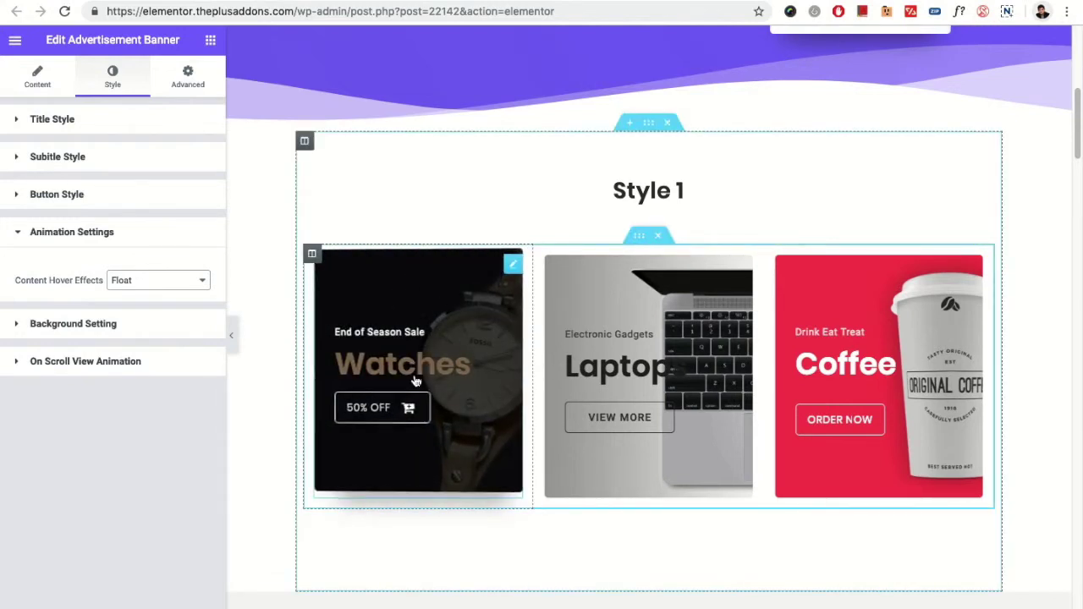
Step: Review the Watches banner's normal and hover background settings, along with its on-scroll view animation options
click(148, 330)
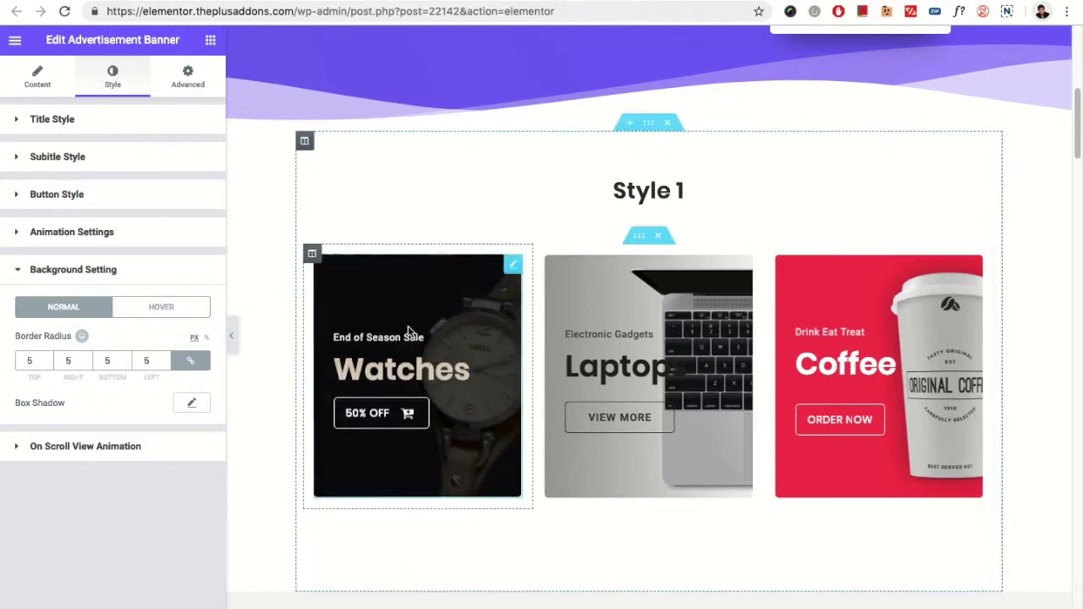
click(157, 306)
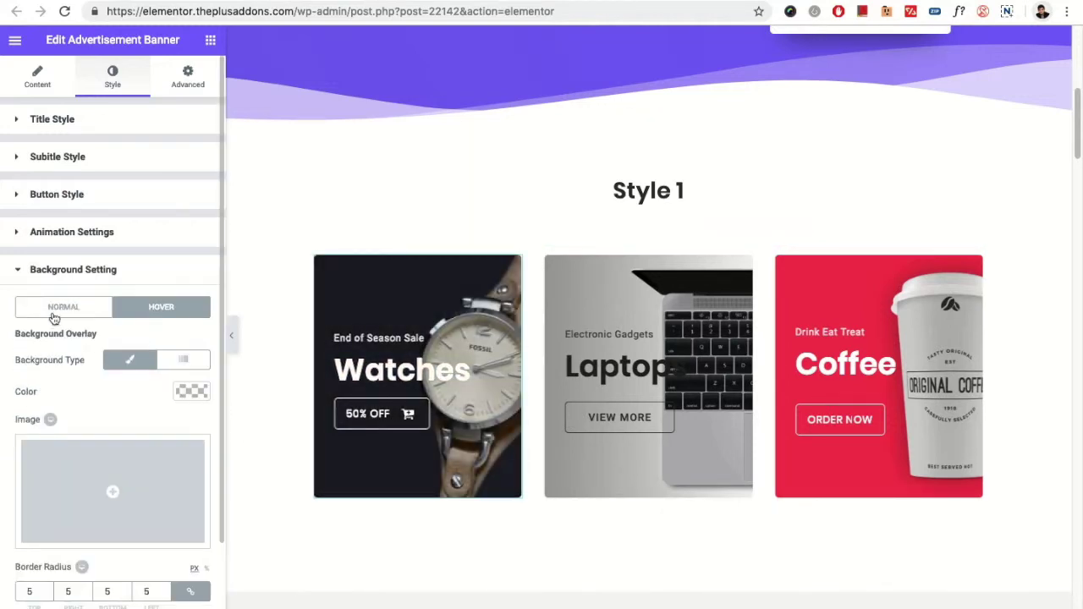
scroll(87, 362, down, 1)
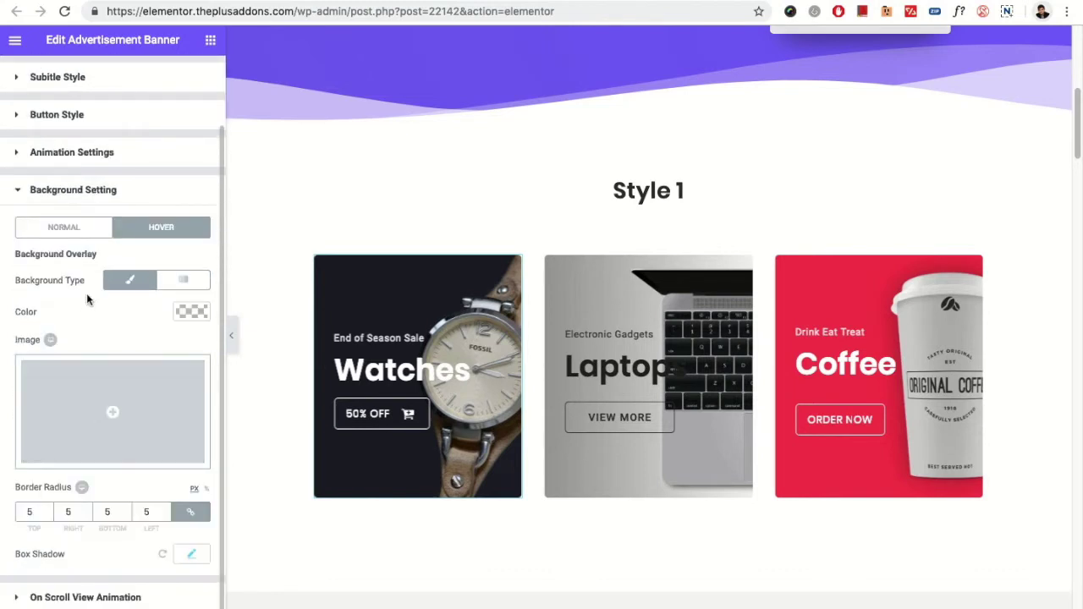
click(63, 227)
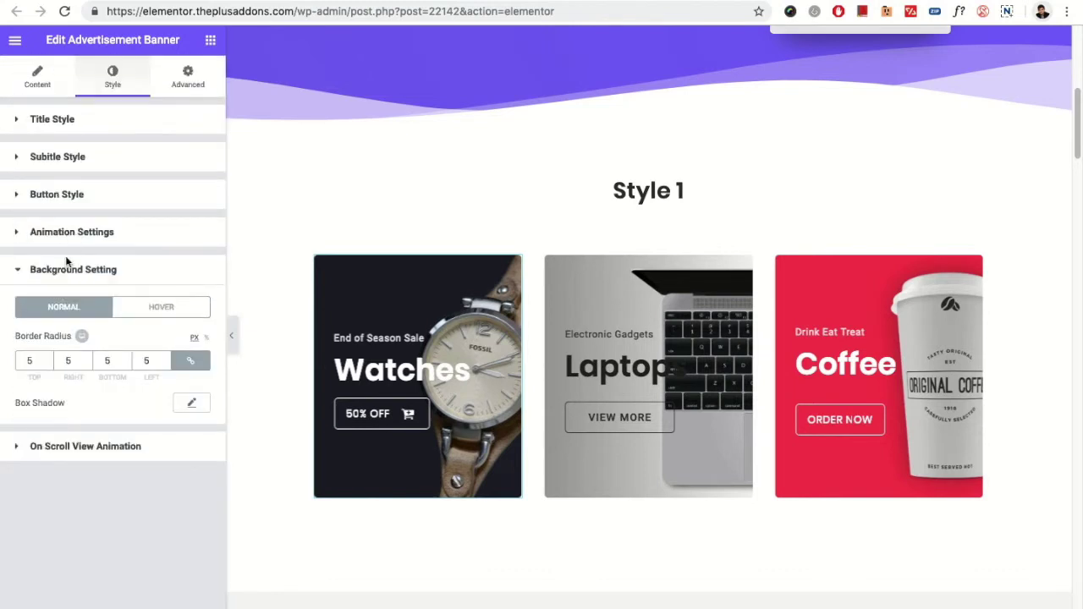
click(77, 448)
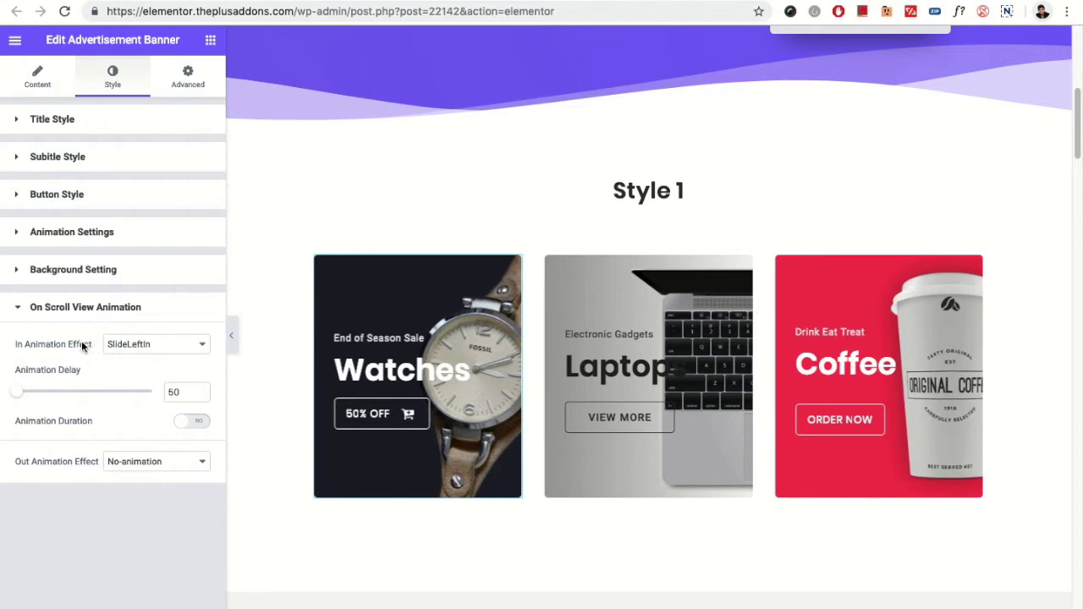
scroll(519, 295, up, 10)
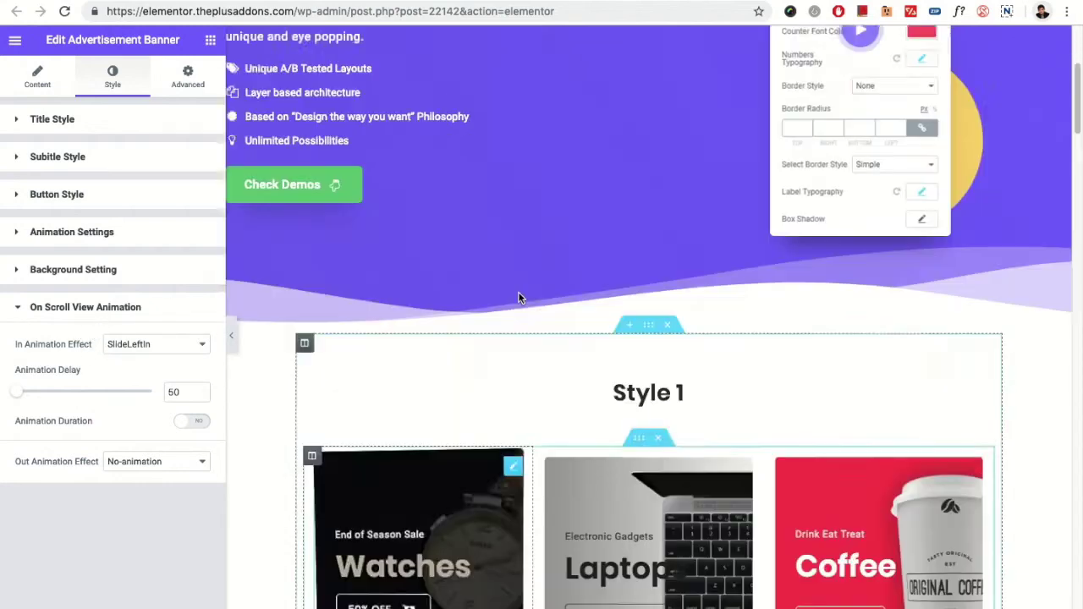